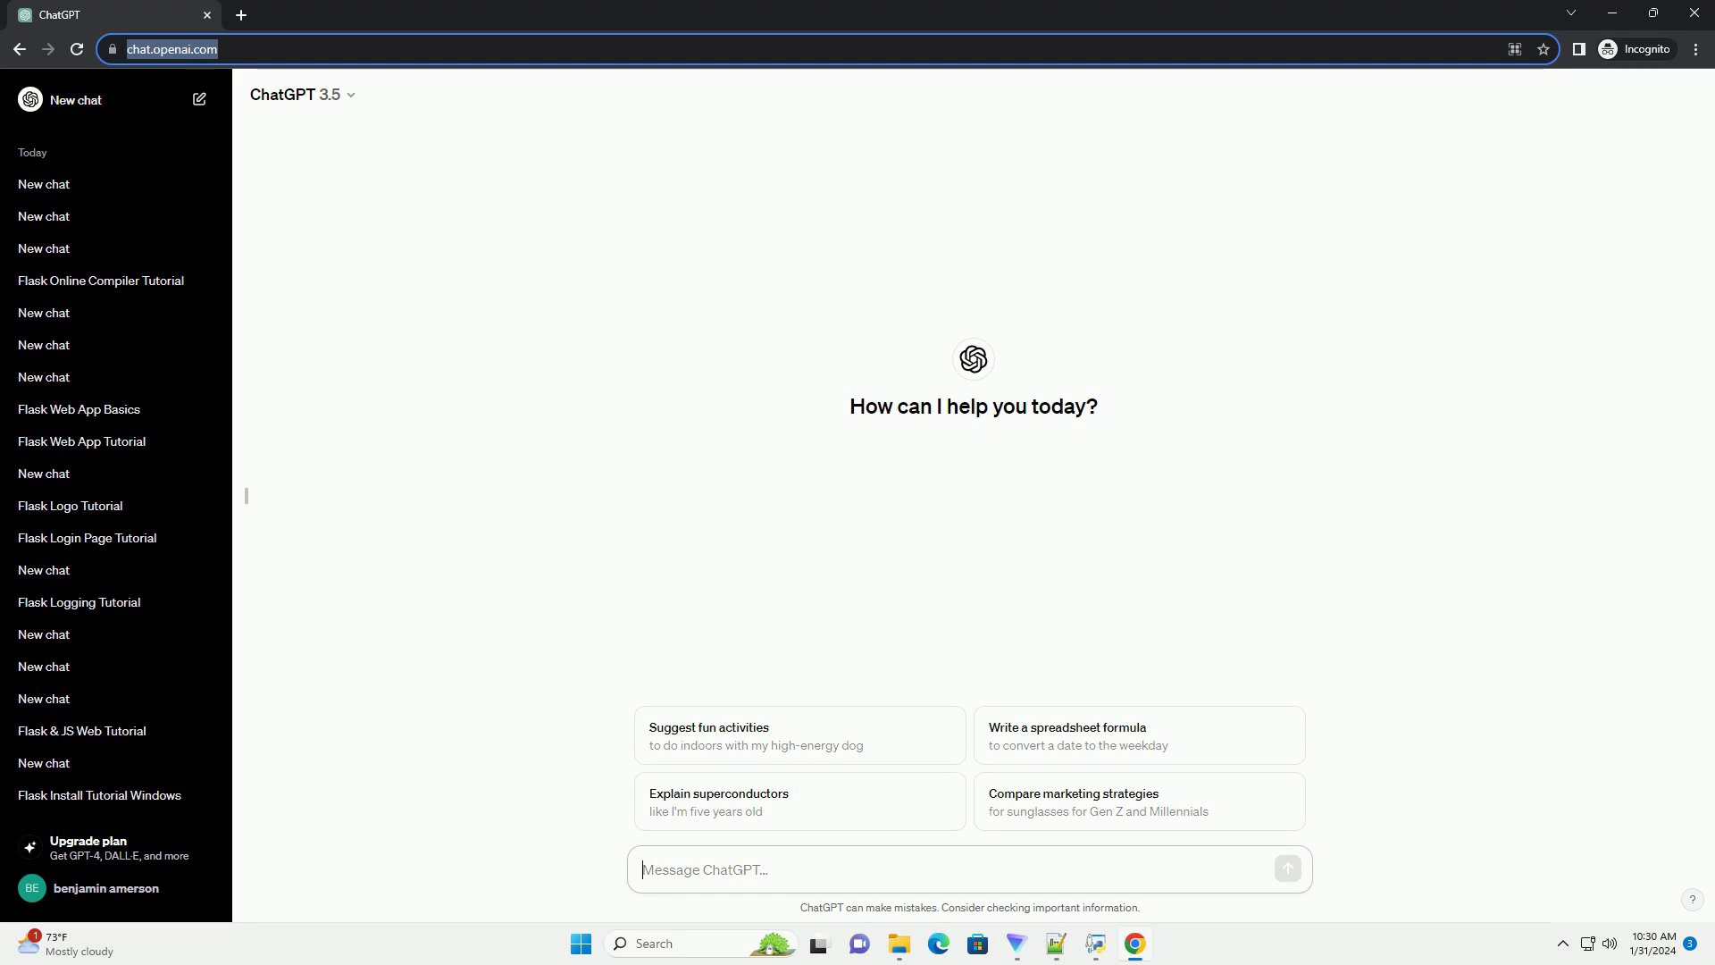
{"action": "type", "text": "write an informative tutorial about flask python project structure with code example"}
Submit the prompt requesting an informative Flask project structure tutorial with code examples.
{"action": "key", "text": "Return"}
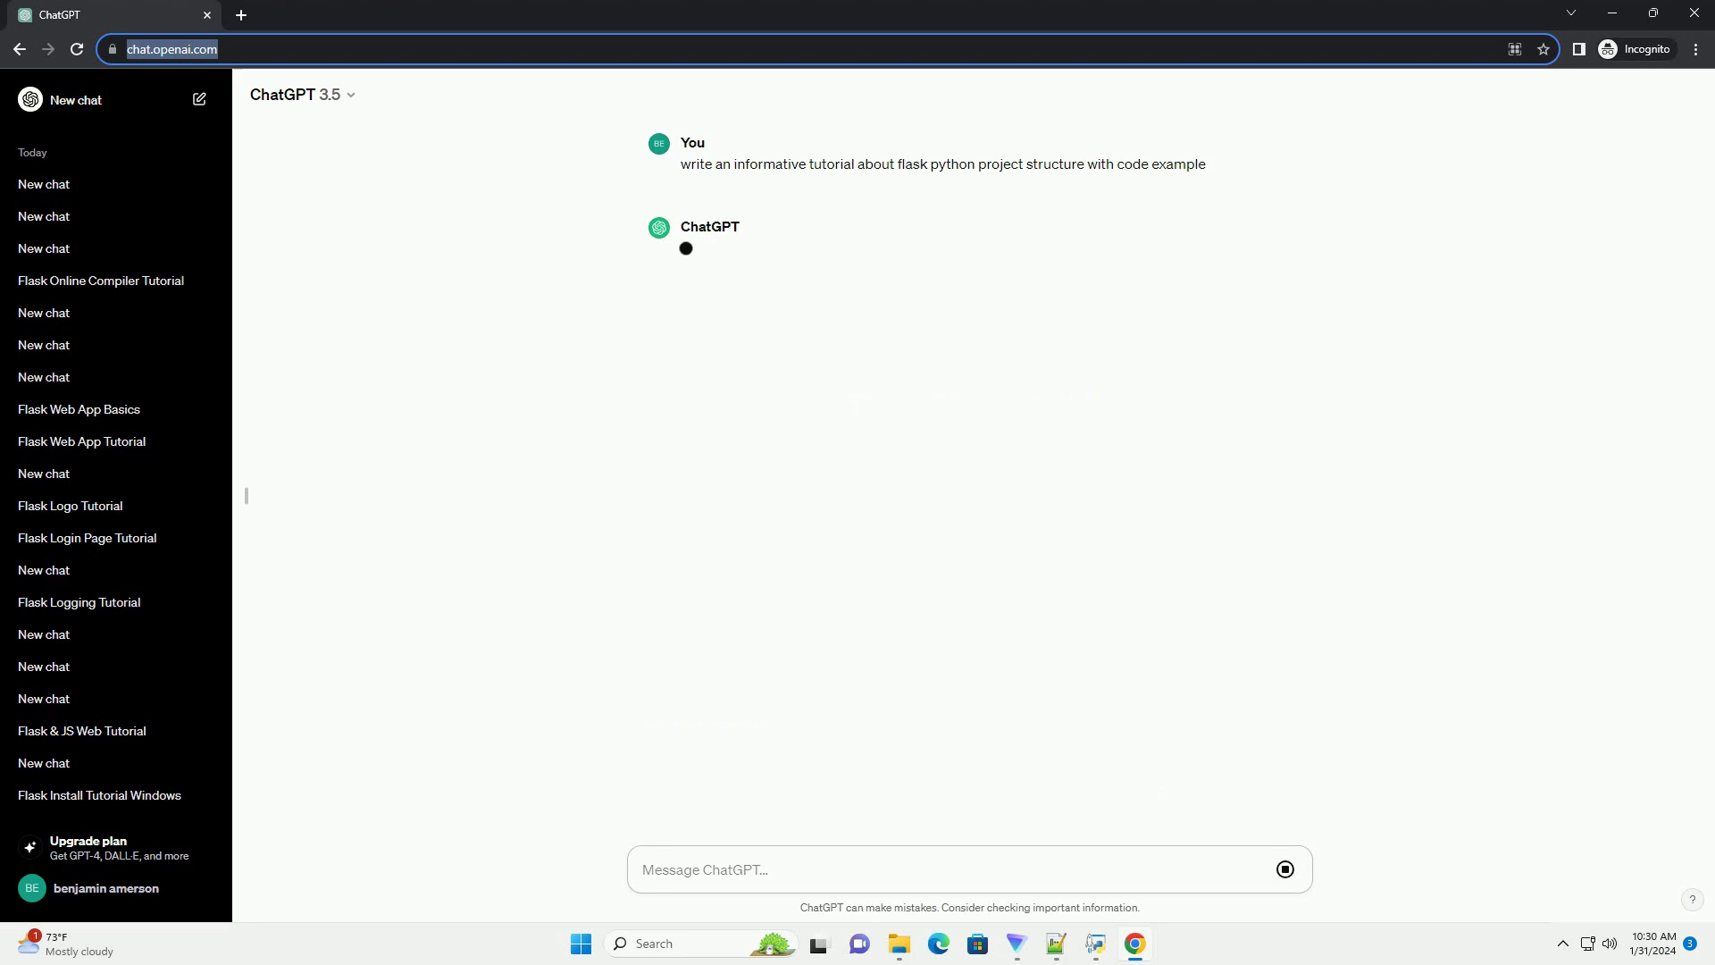